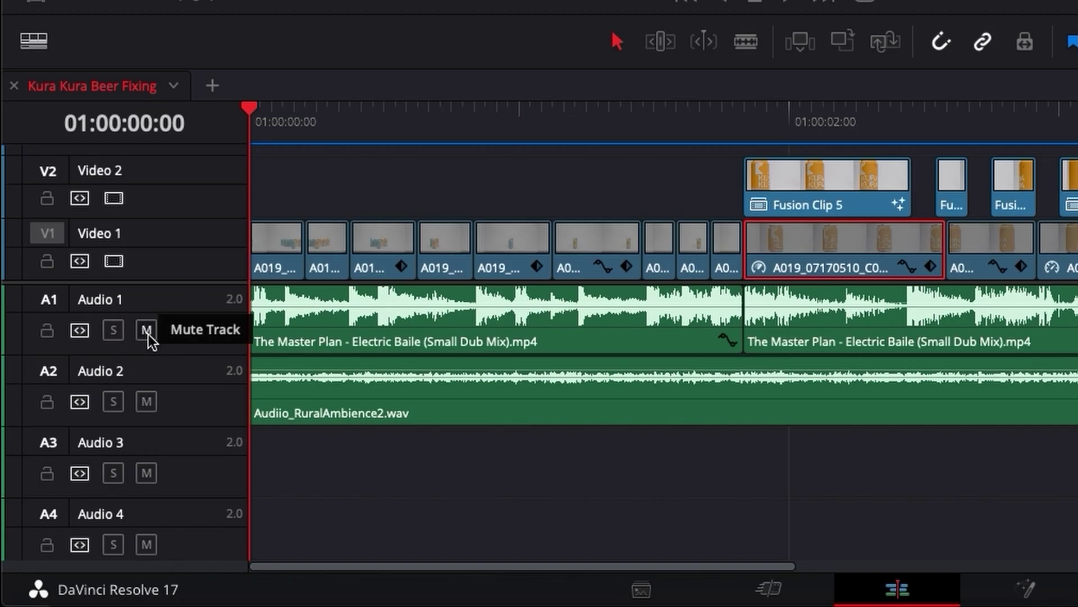
- Try Audio 1's mute and solo buttons, then mute the music track and play the timeline
{"action": "left_click", "coordinate": [79, 478]}
{"action": "left_click", "coordinate": [149, 339]}
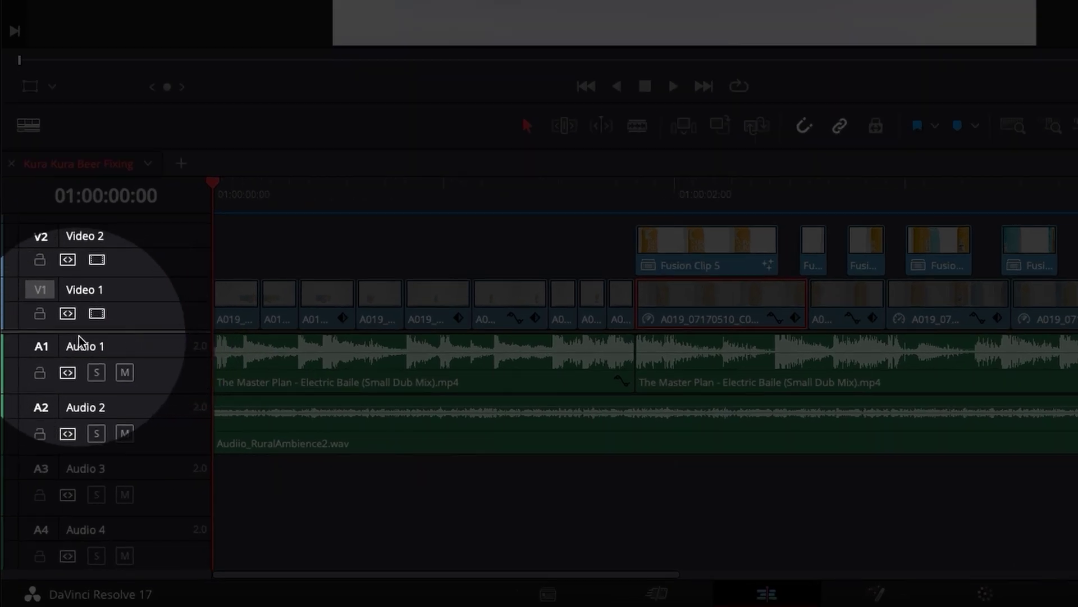
{"action": "left_click", "coordinate": [97, 374]}
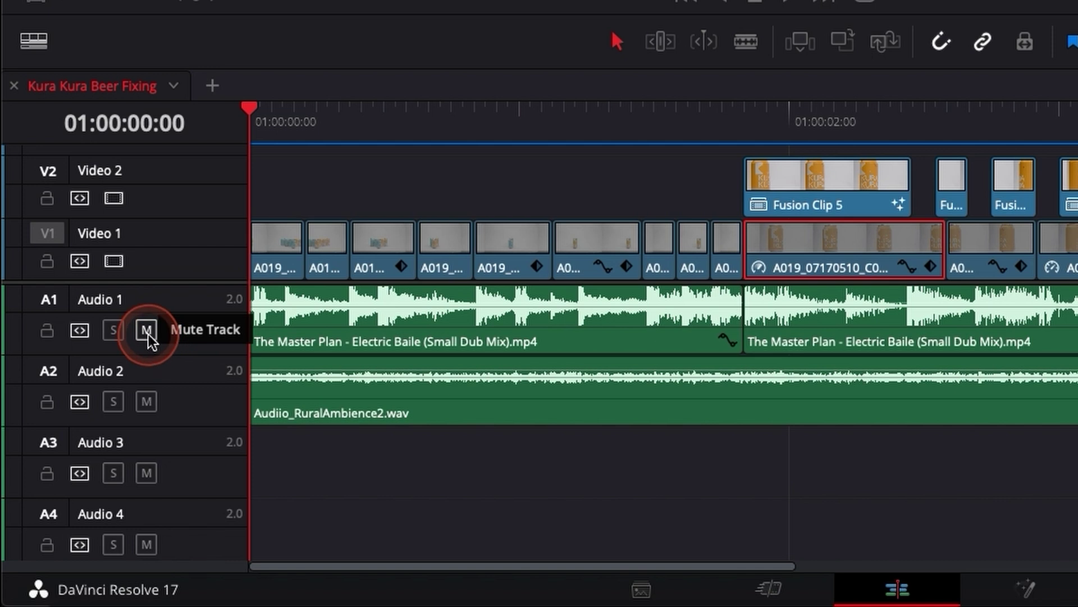
{"action": "left_click", "coordinate": [146, 332]}
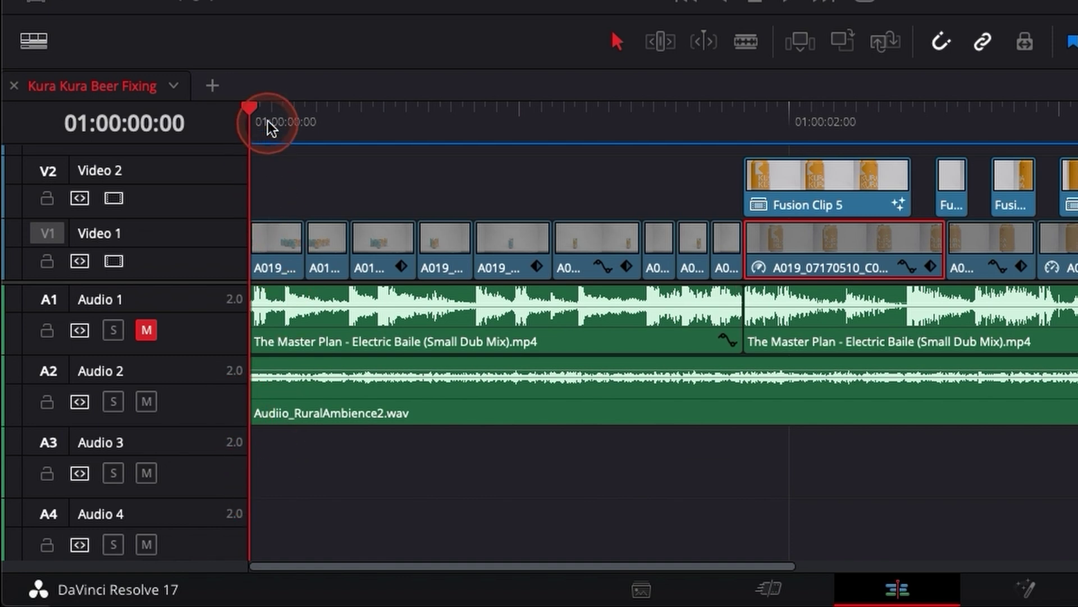
{"action": "key", "text": "space"}
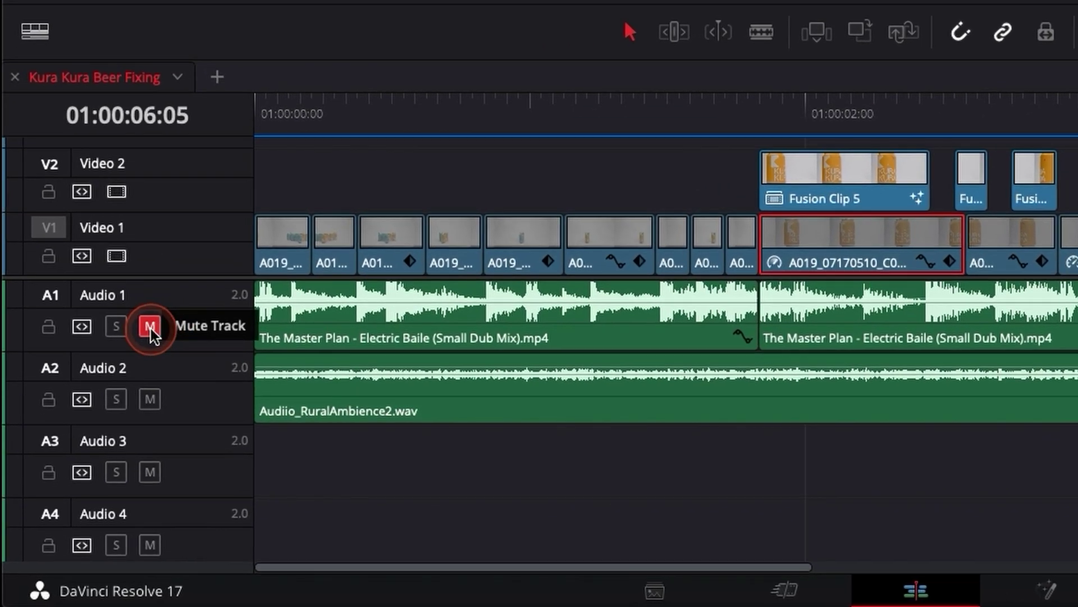
- Unmute Audio 1, solo it, and play the timeline from the start, then stop
{"action": "left_click", "coordinate": [109, 400]}
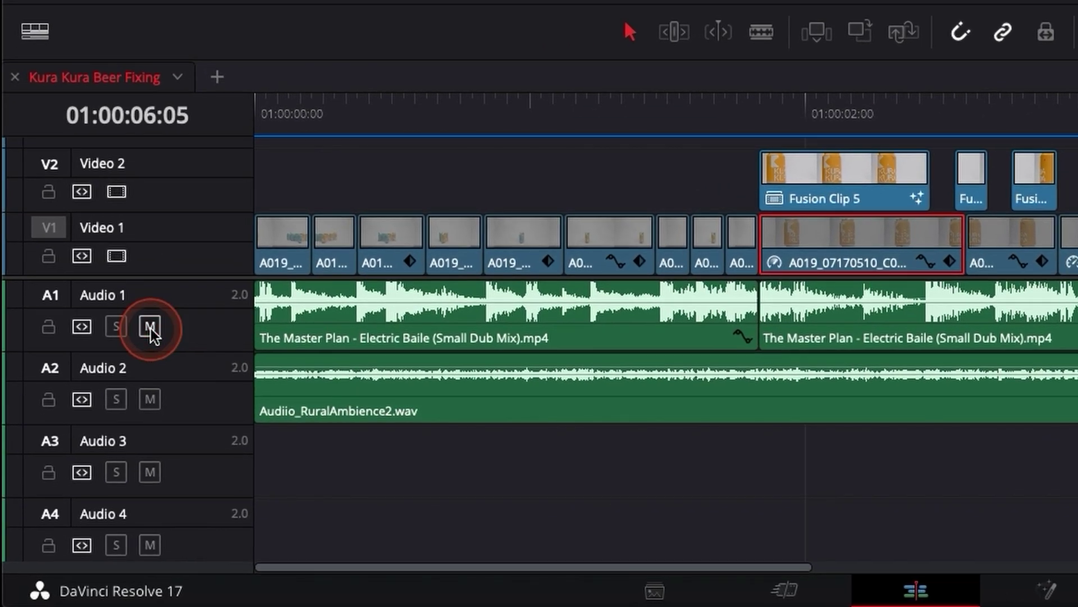
{"action": "left_click", "coordinate": [116, 327]}
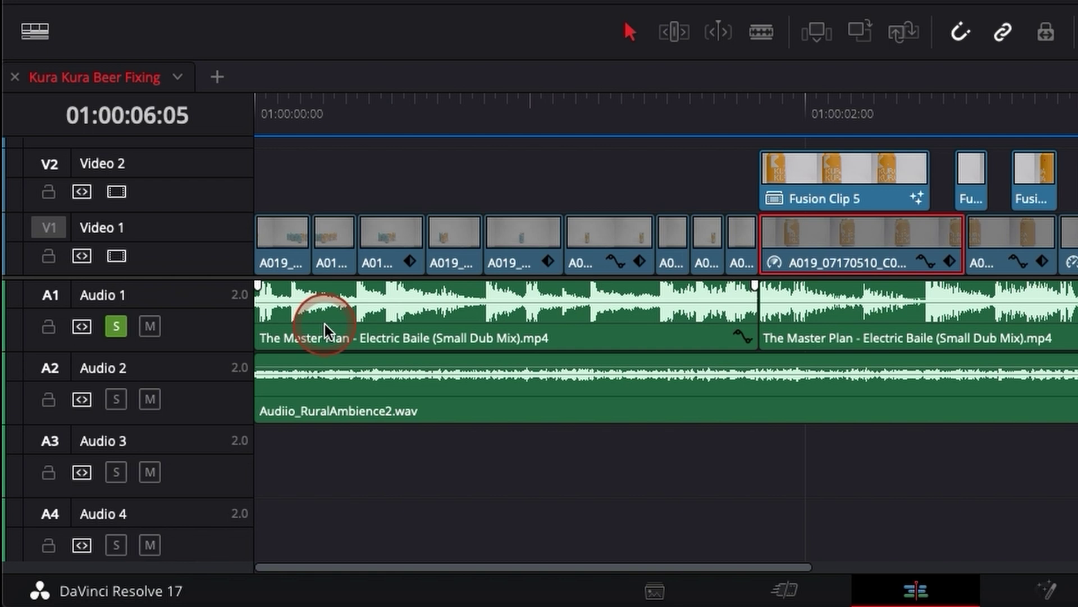
{"action": "left_click", "coordinate": [260, 110]}
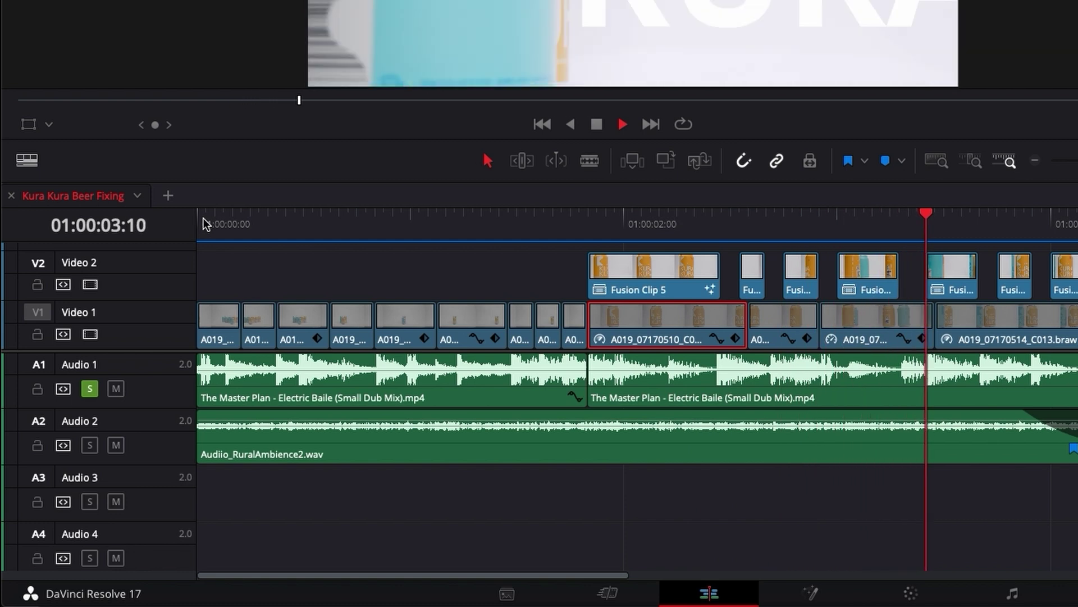
{"action": "key", "text": "space"}
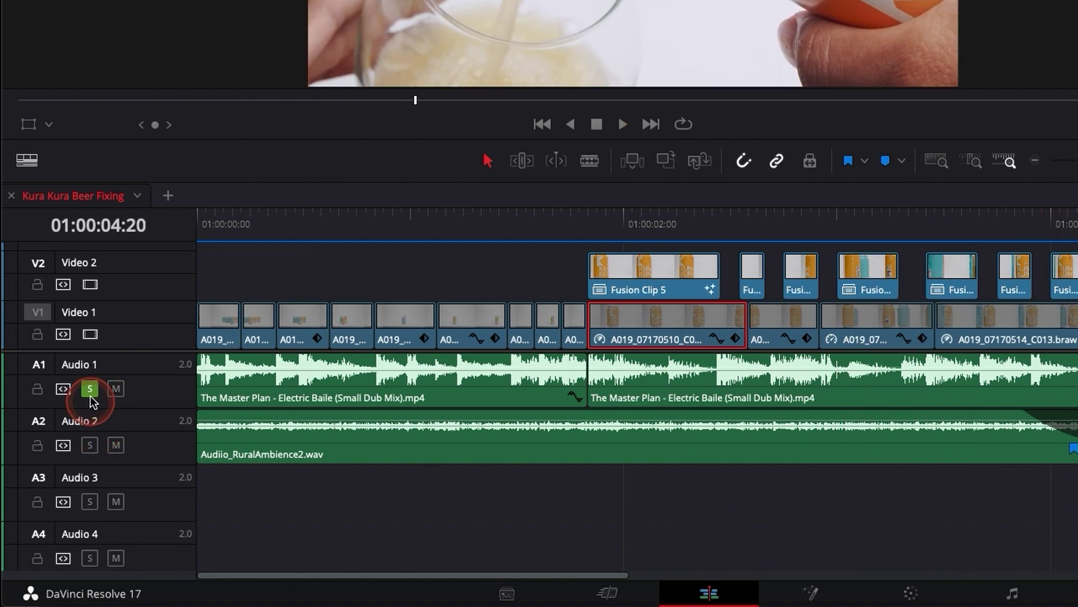
- Unsolo Audio 1, park the playhead at 01:00:02:02, and disable the Video 2 track
{"action": "left_click", "coordinate": [91, 390]}
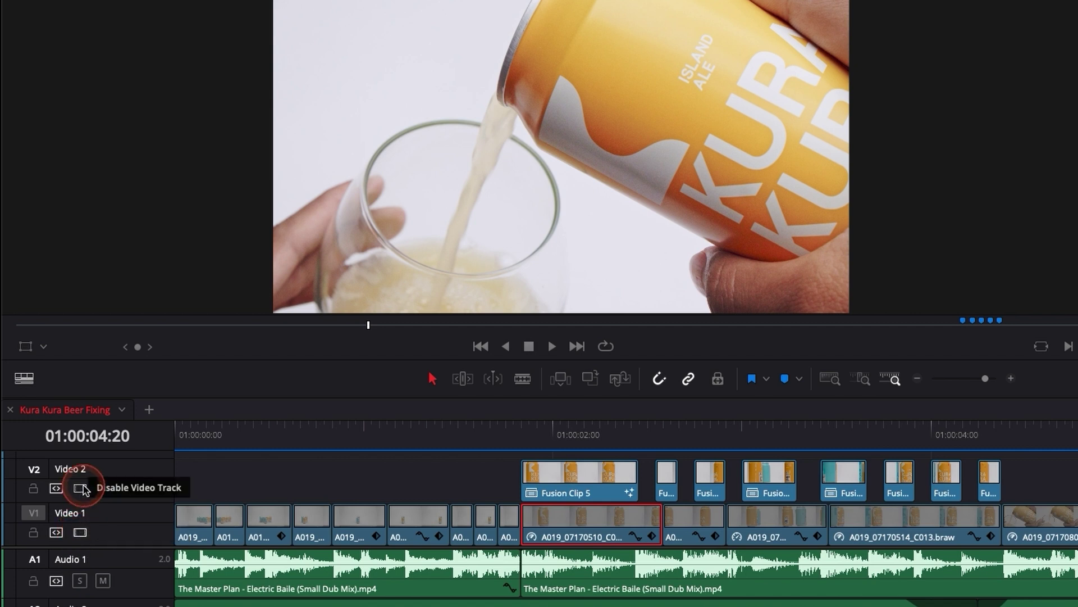
{"action": "left_click", "coordinate": [569, 429]}
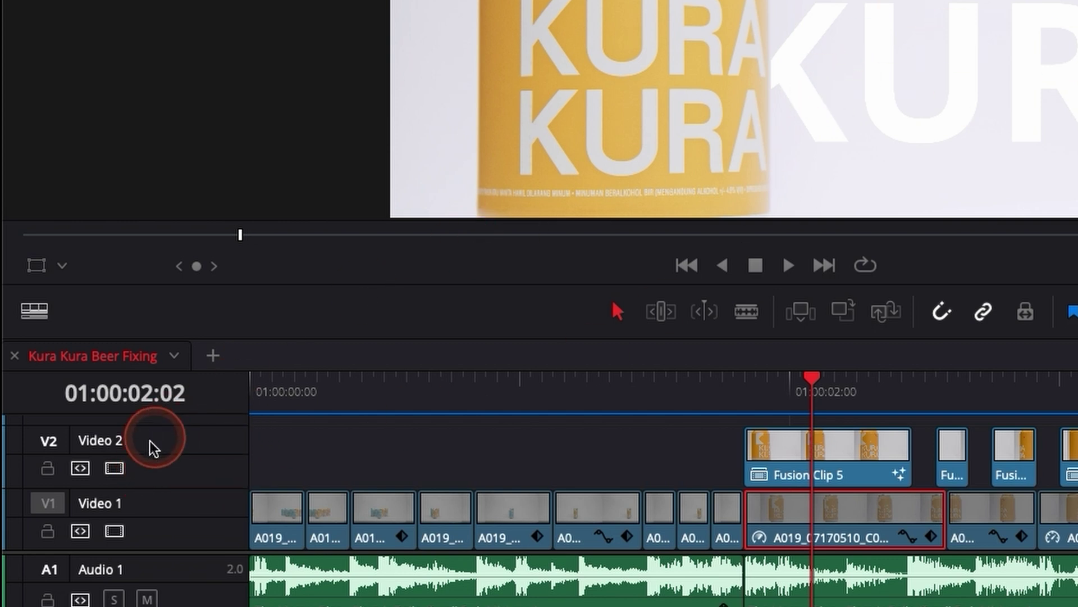
{"action": "left_click", "coordinate": [115, 468]}
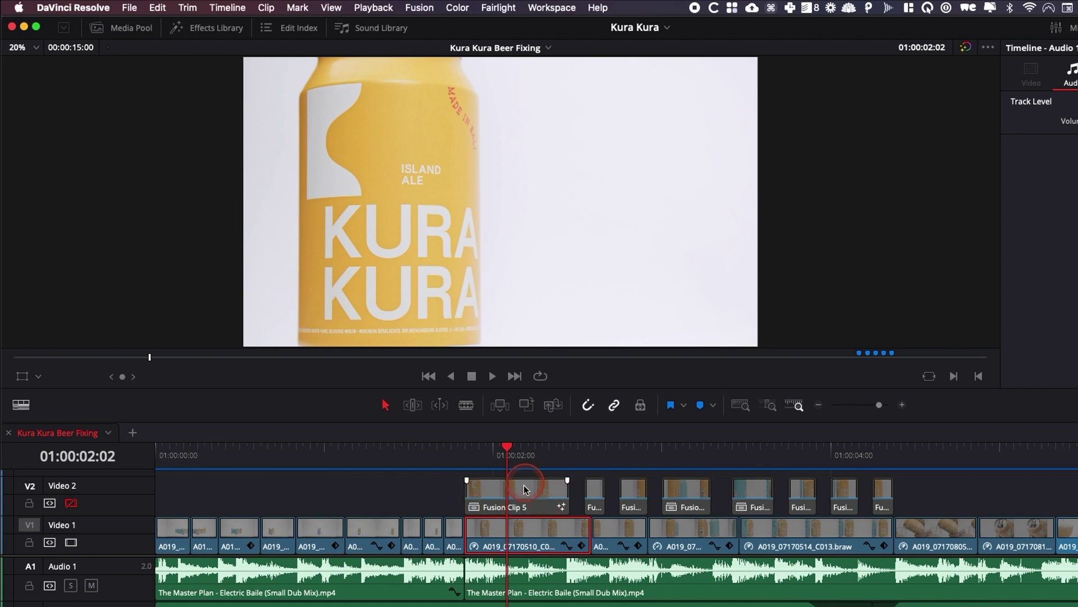
{"action": "left_click", "coordinate": [71, 504]}
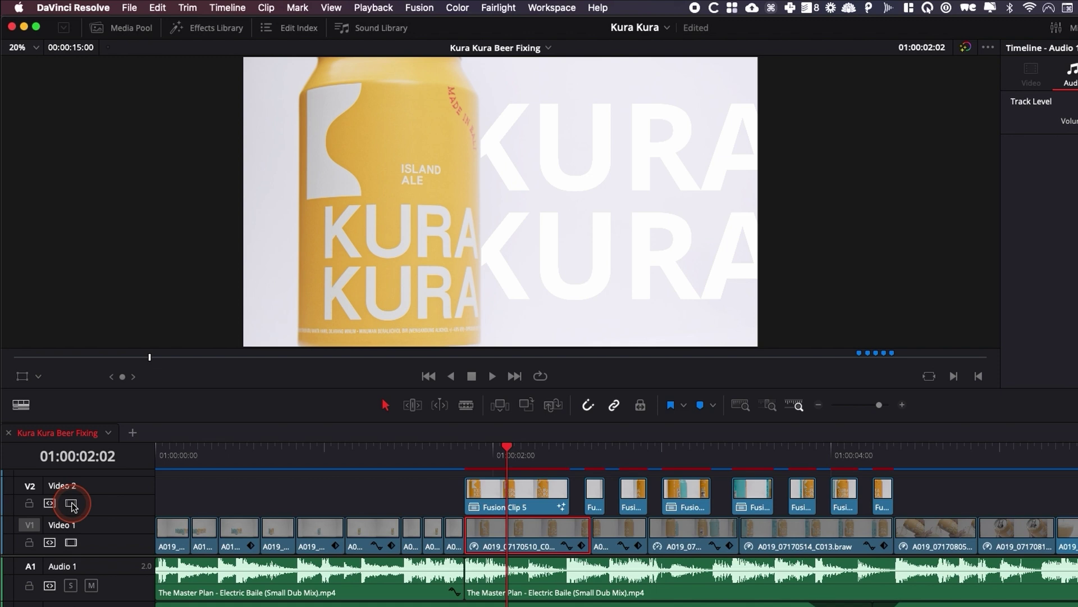
{"action": "left_click", "coordinate": [71, 503]}
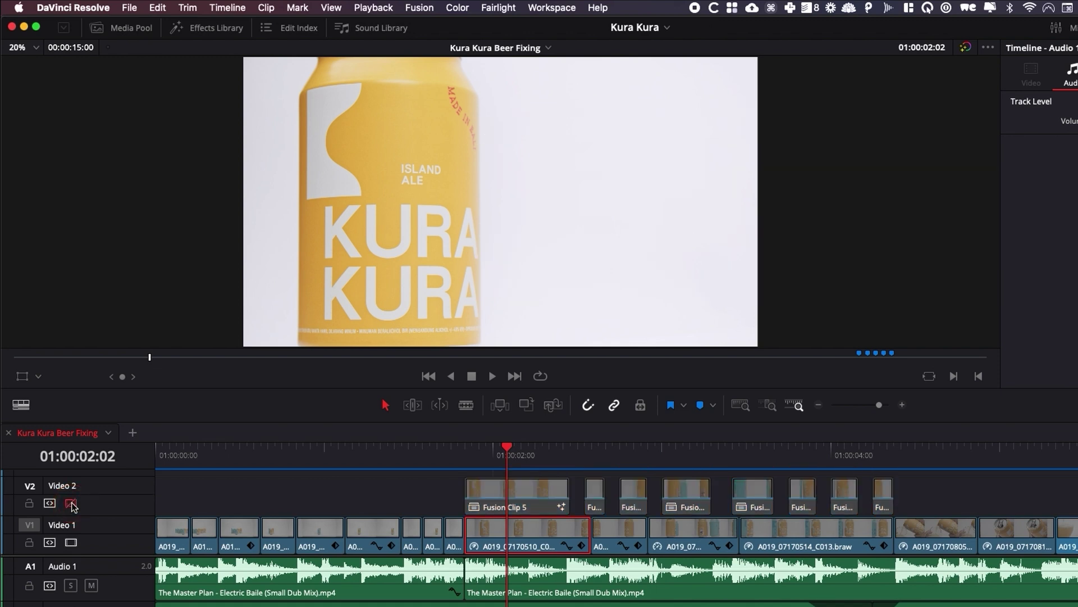
- Re-enable Video 2, lock Audio 1, and select the second music clip
{"action": "left_click", "coordinate": [71, 504]}
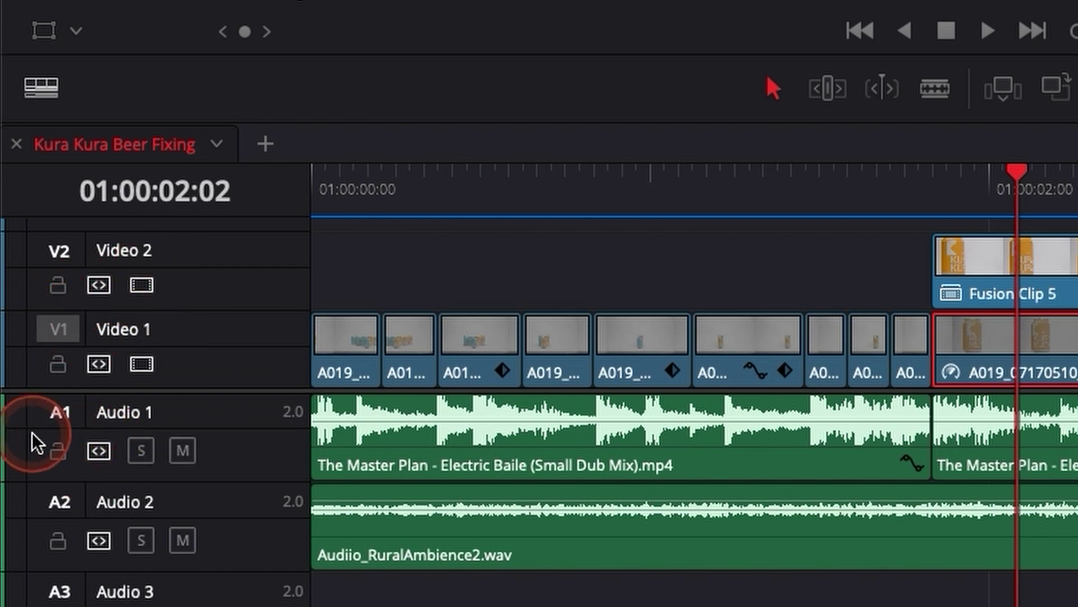
{"action": "left_click", "coordinate": [58, 453]}
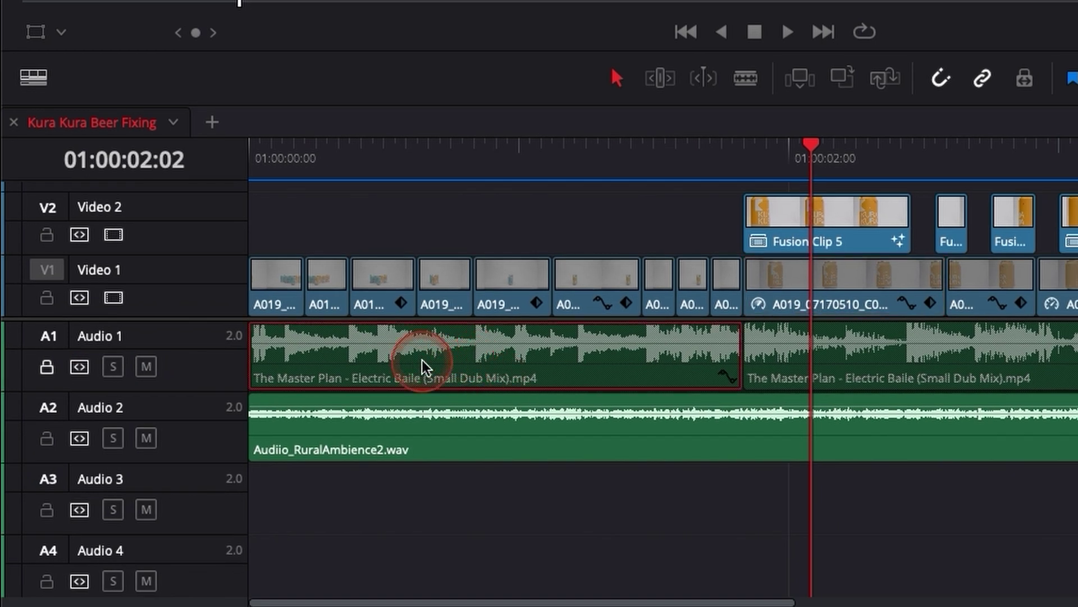
{"action": "left_click", "coordinate": [856, 357]}
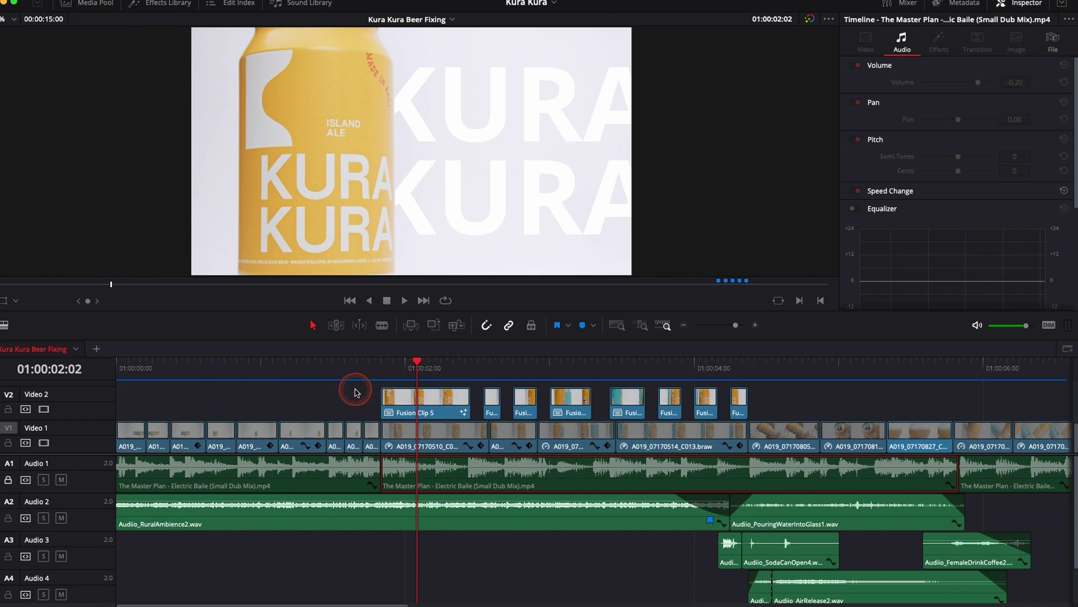
{"action": "left_click_drag", "start_coordinate": [175, 372], "coordinate": [228, 376]}
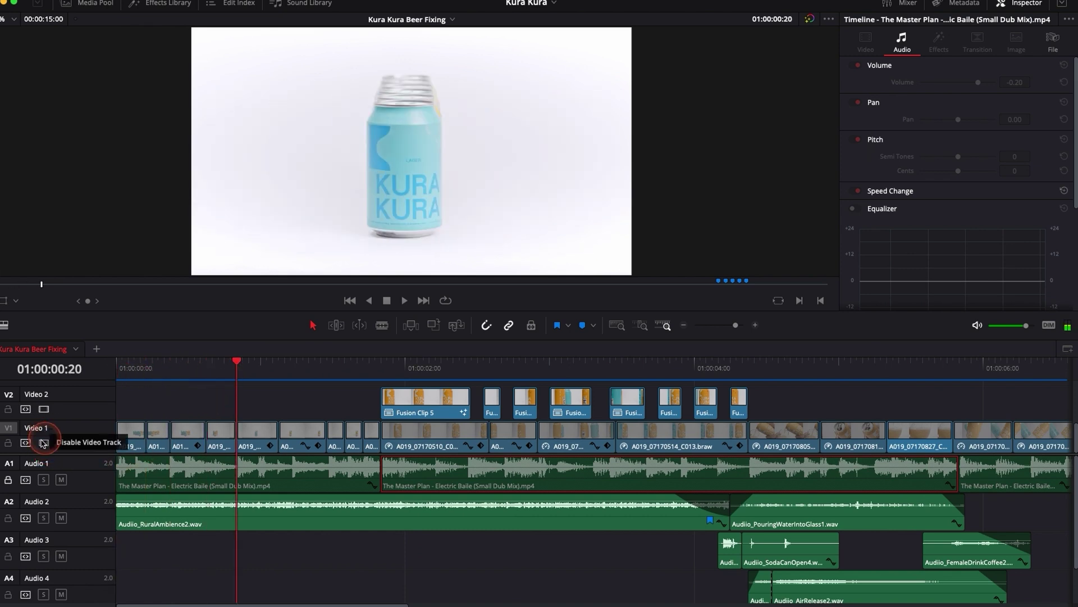
- Lock the Video 1 track and return the playhead to 01:00:01:20
{"action": "left_click", "coordinate": [8, 443]}
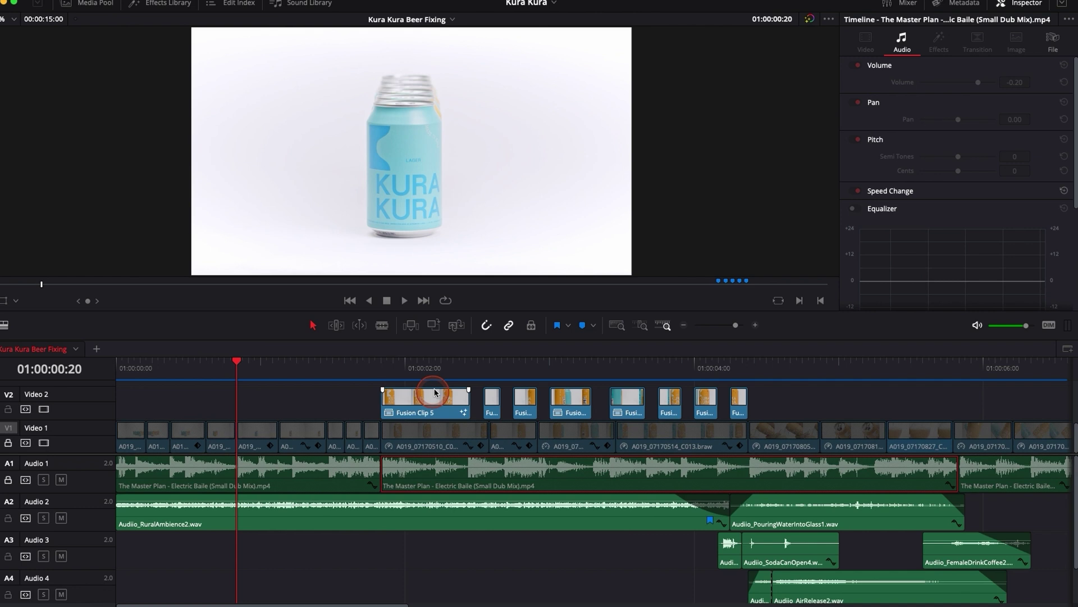
{"action": "left_click_drag", "start_coordinate": [414, 370], "coordinate": [423, 373]}
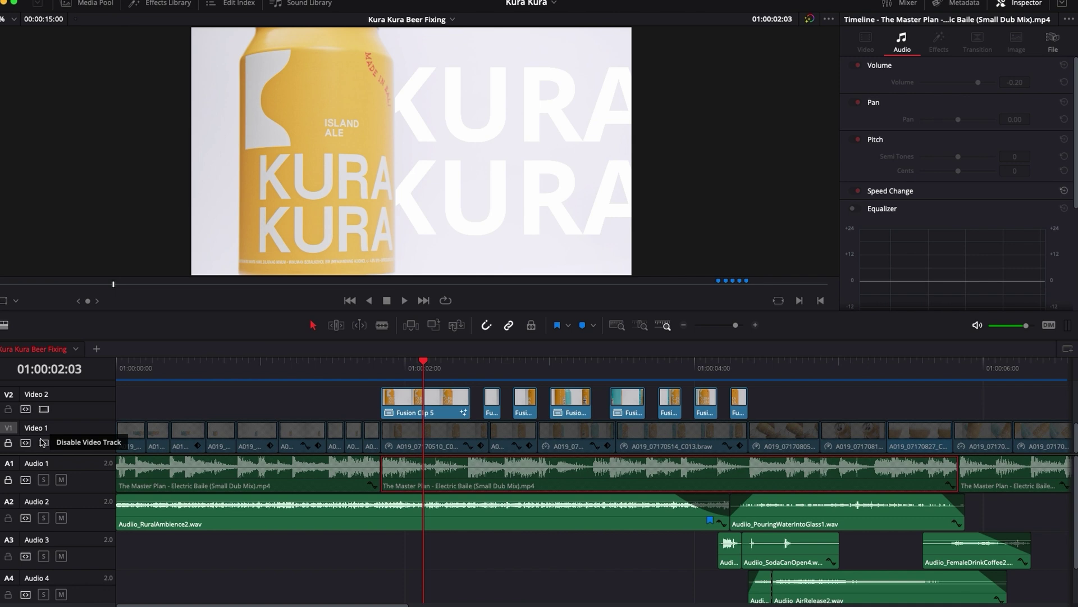
{"action": "left_click", "coordinate": [65, 436]}
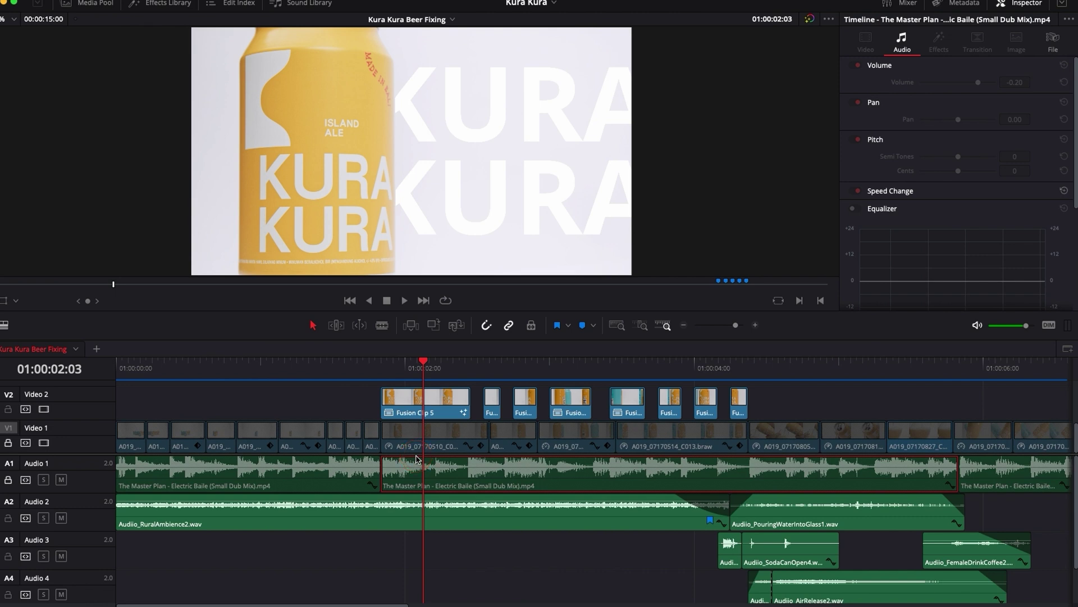
{"action": "left_click", "coordinate": [382, 366]}
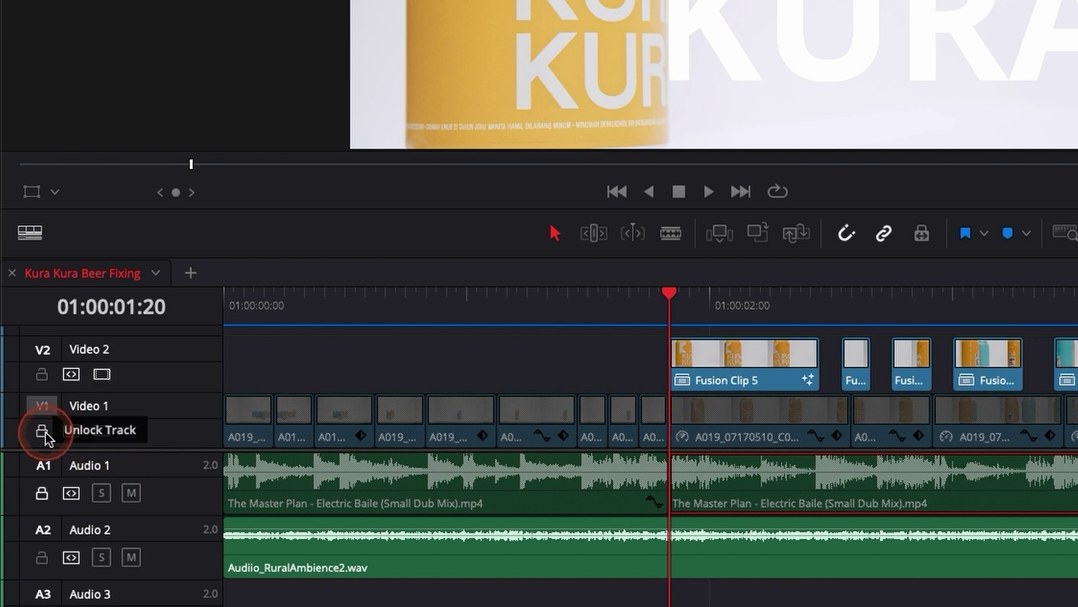
- Unlock Video 1 and Audio 1, then lock and unlock Audio 1 once more
{"action": "left_click", "coordinate": [42, 431]}
{"action": "left_click", "coordinate": [42, 494]}
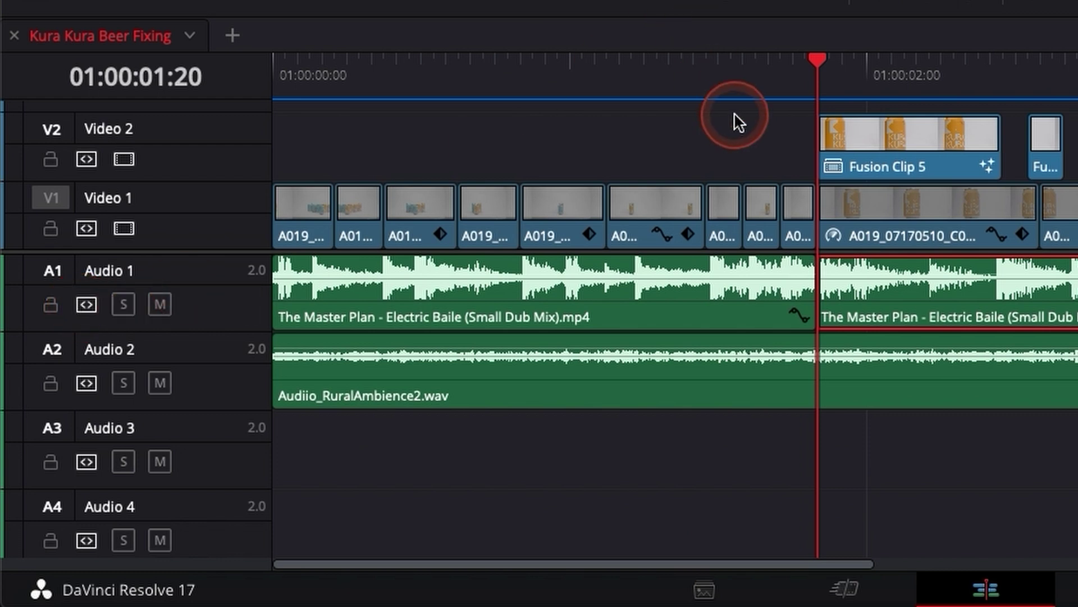
{"action": "left_click", "coordinate": [50, 304]}
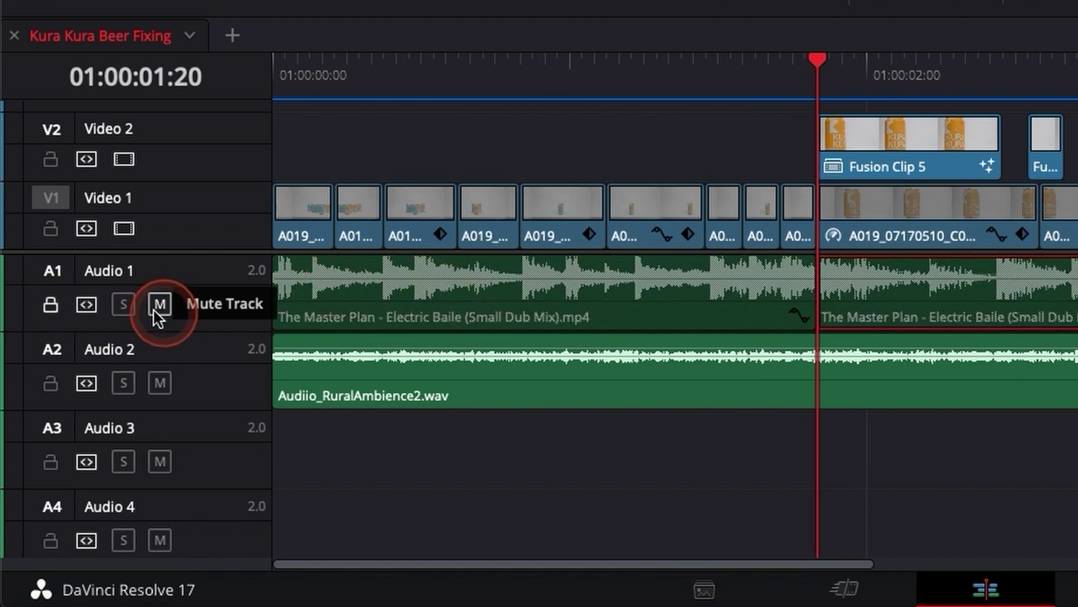
{"action": "left_click", "coordinate": [51, 305]}
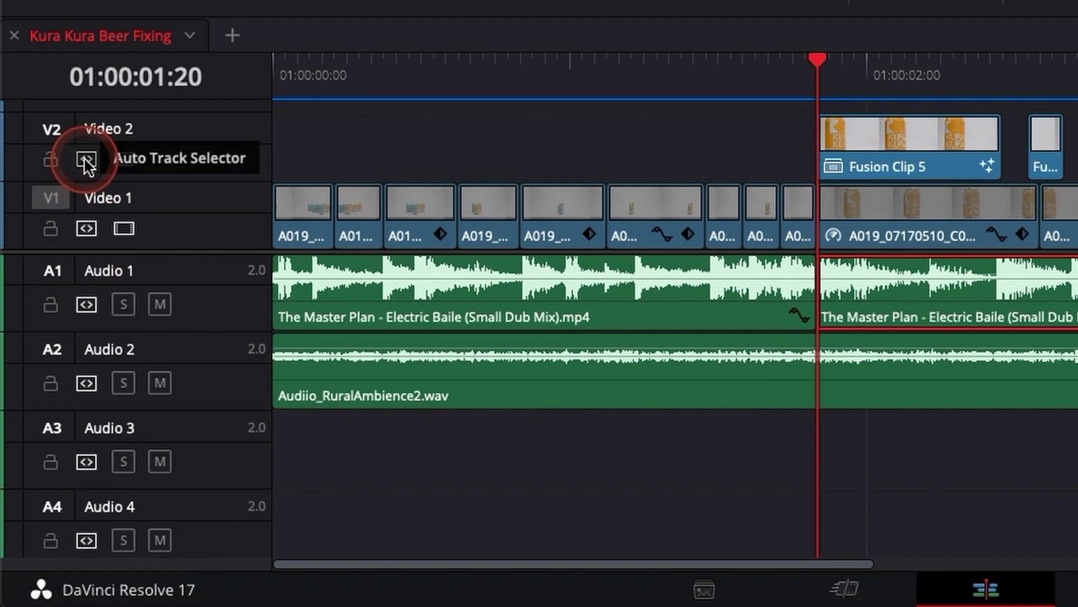
- Toggle Audio 1's auto track selection, select clip A019_07170510_C012, and adjust the music volume line
{"action": "left_click", "coordinate": [88, 309]}
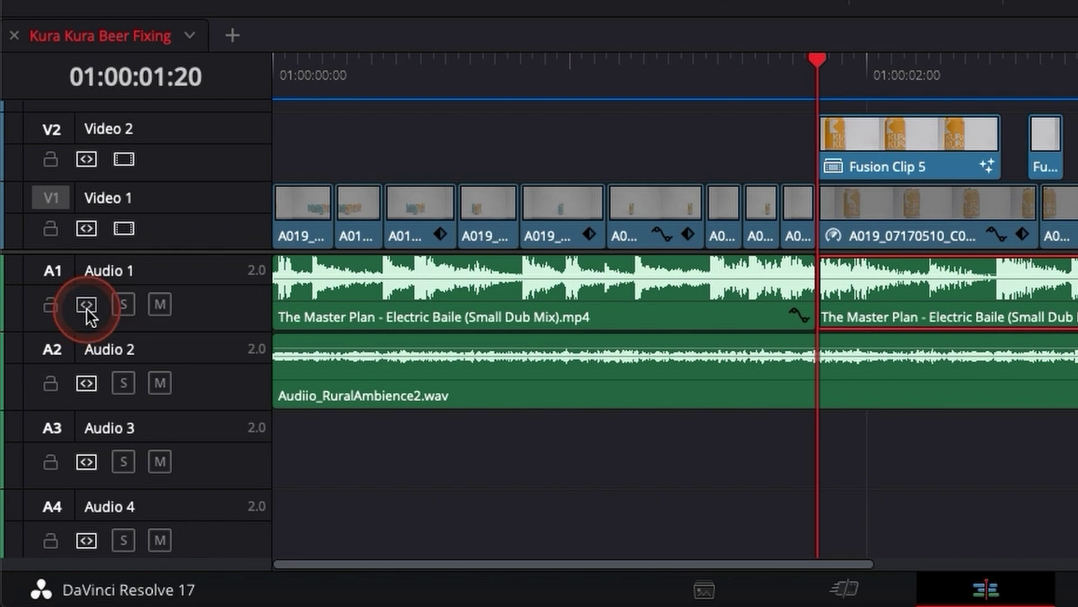
{"action": "left_click", "coordinate": [86, 304]}
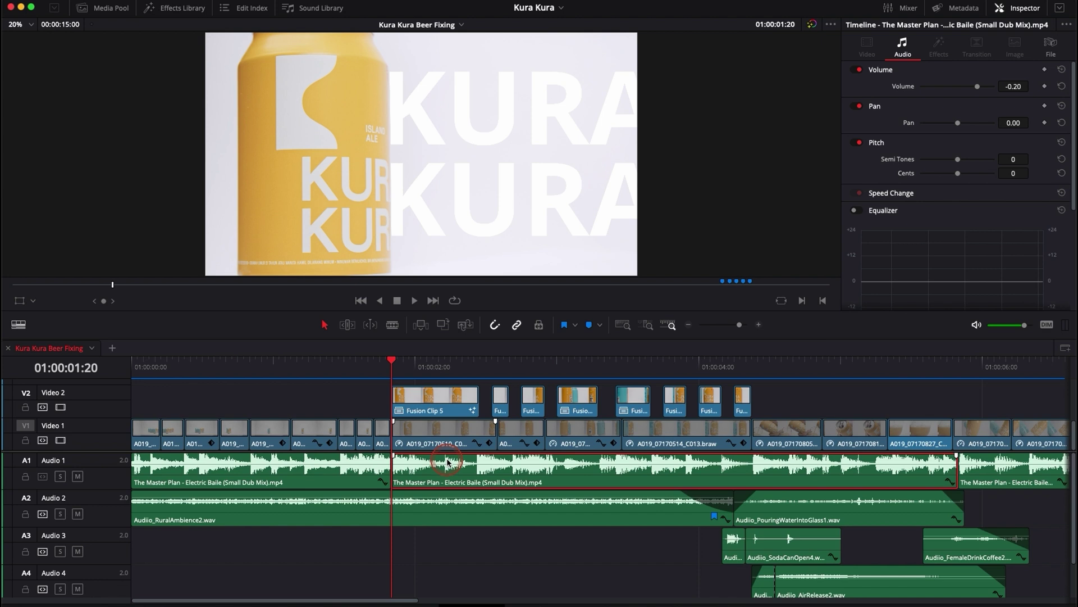
{"action": "left_click", "coordinate": [443, 431]}
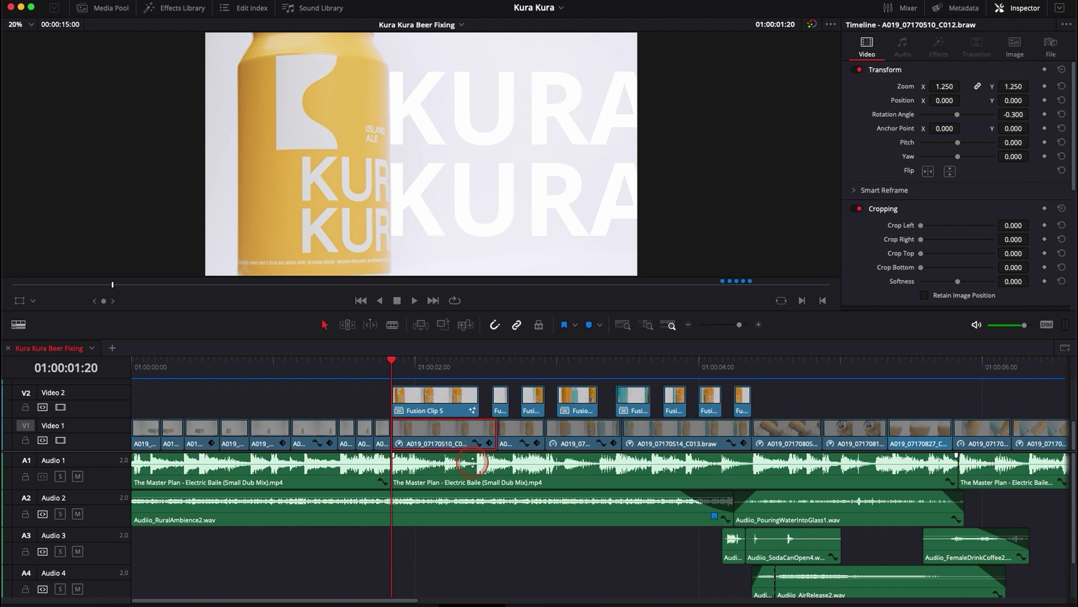
{"action": "left_click_drag", "start_coordinate": [472, 462], "coordinate": [474, 464]}
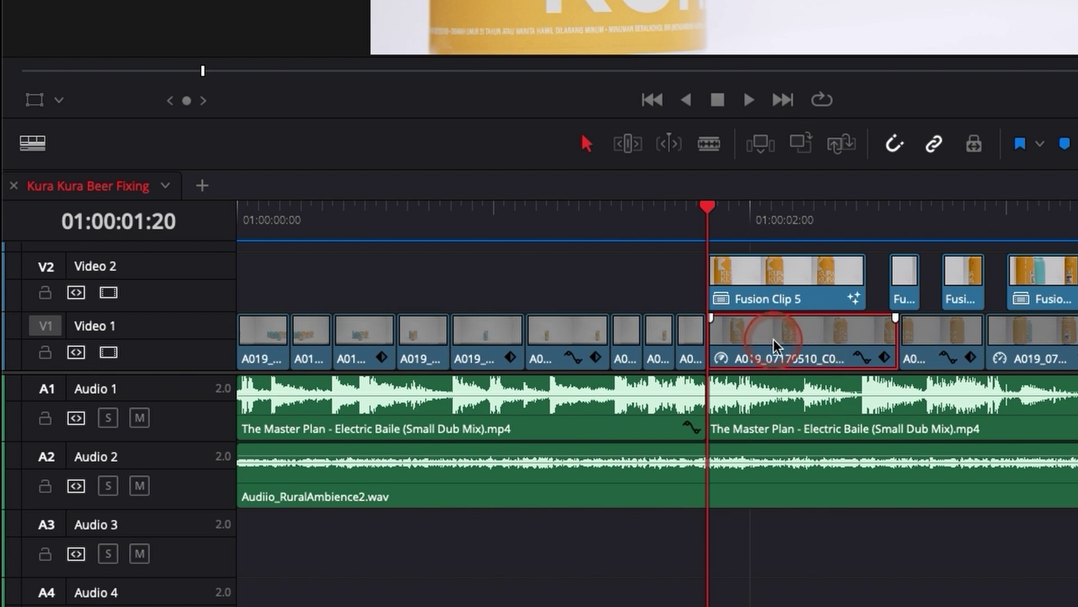
{"action": "key", "text": "Delete"}
{"action": "left_click", "coordinate": [519, 424]}
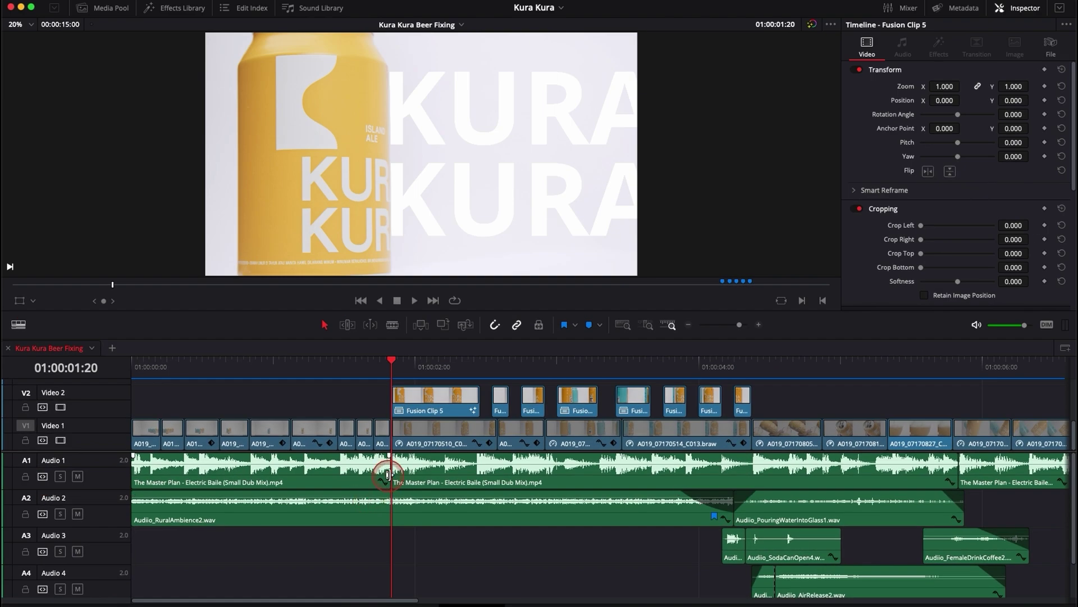
{"action": "left_click", "coordinate": [426, 447]}
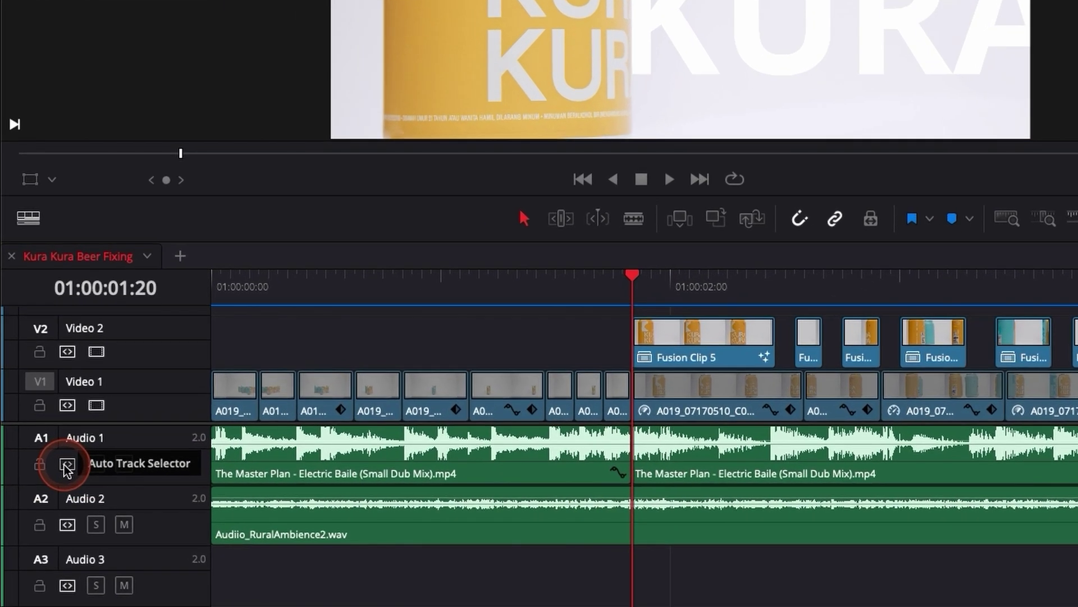
- Exclude Audio 1 from auto track selection and ripple-delete clip A019_07170510_C012 on Video 1
{"action": "left_click", "coordinate": [67, 465]}
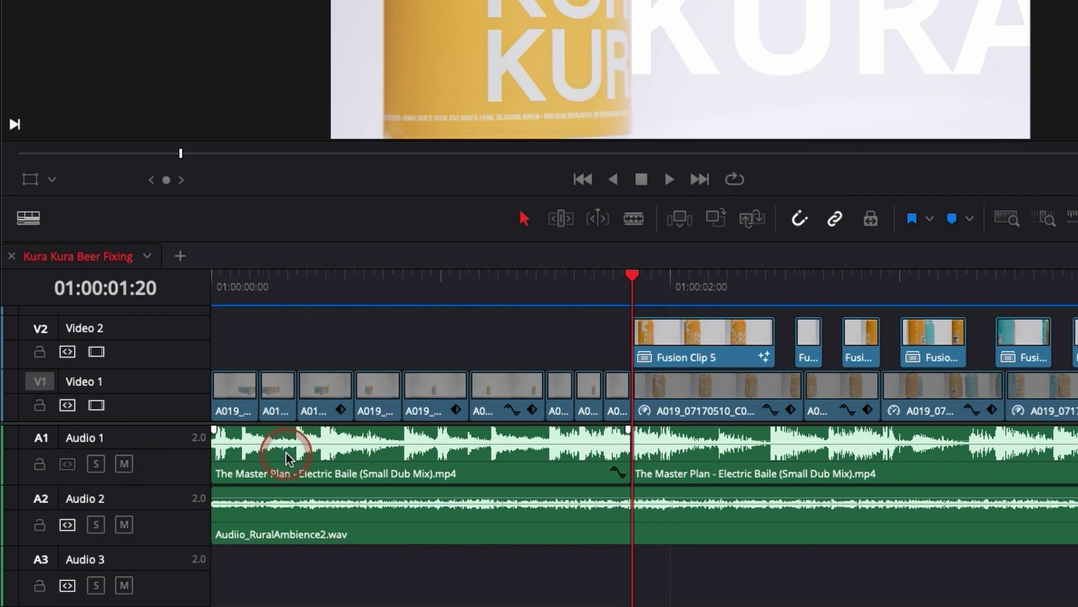
{"action": "left_click", "coordinate": [687, 385]}
{"action": "key", "text": "Delete"}
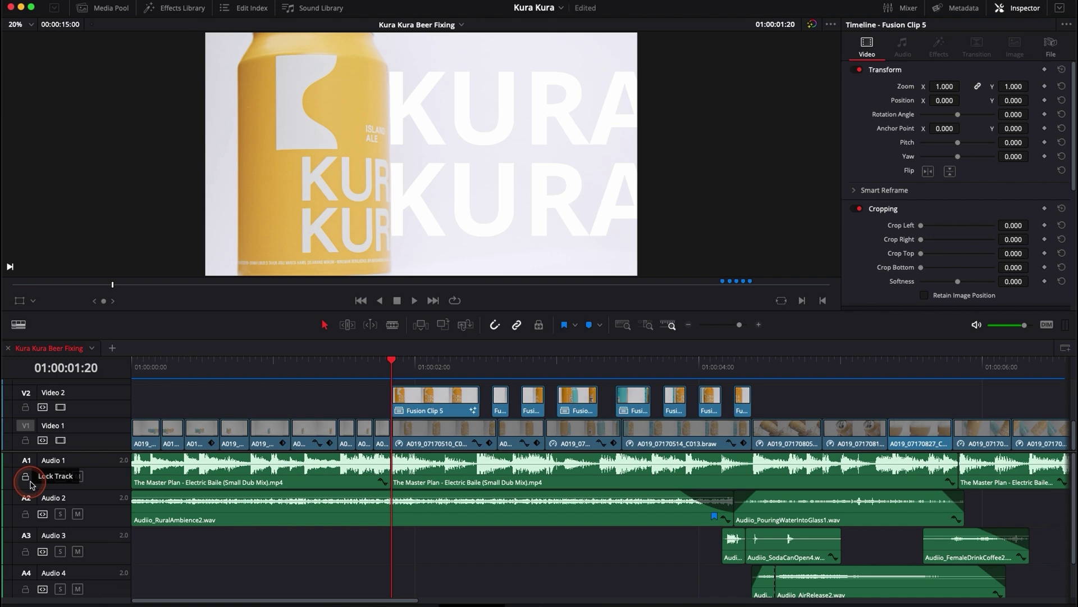
- Switch off the Auto Track Selector in the Audio 1 track header
{"action": "left_click", "coordinate": [42, 476]}
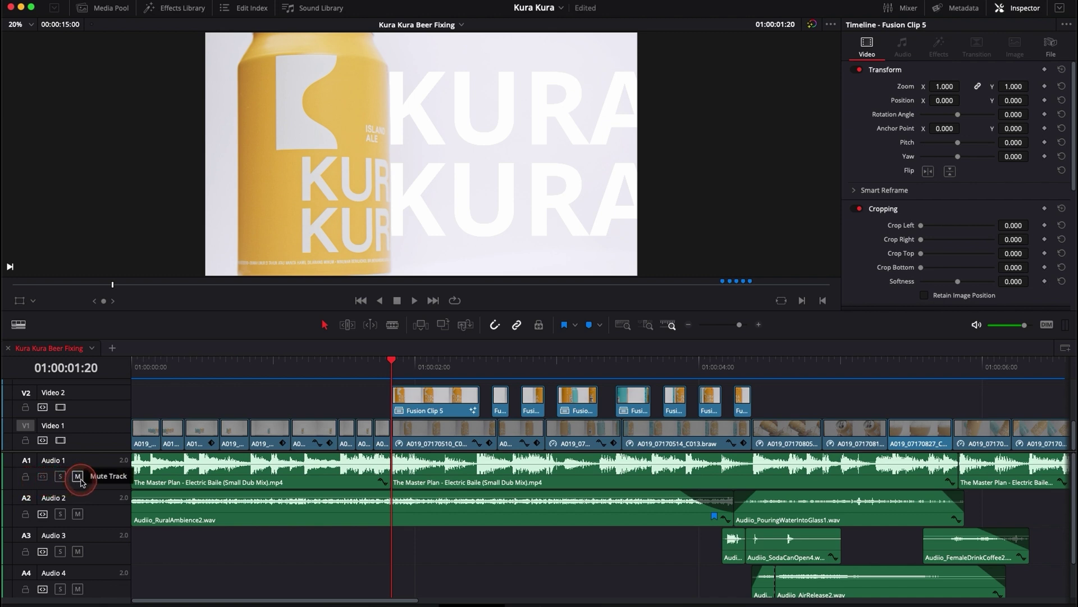